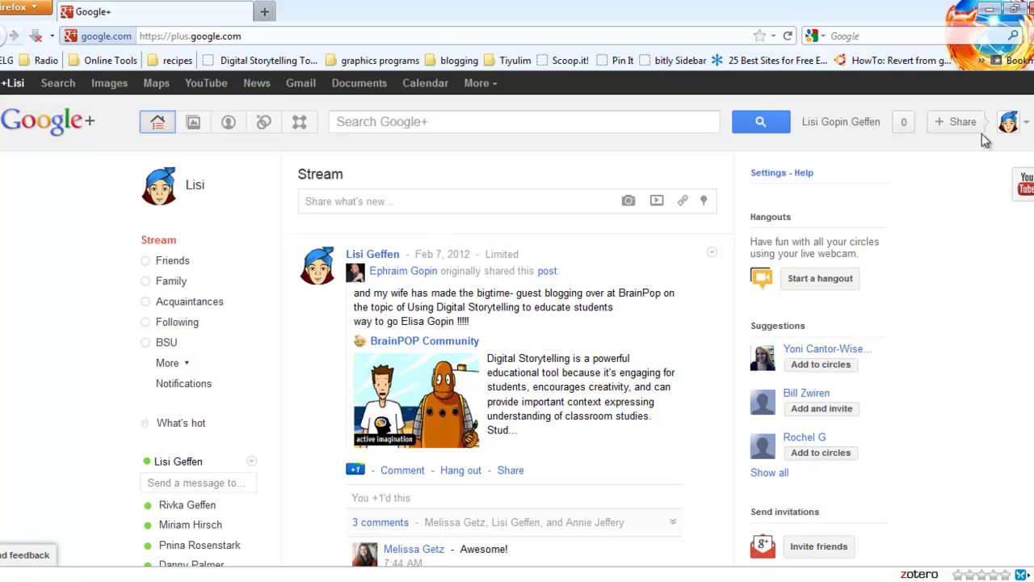
# - Look through the posts in the Google+ stream and return to its beginning
pyautogui.scroll(-6, 514, 359)
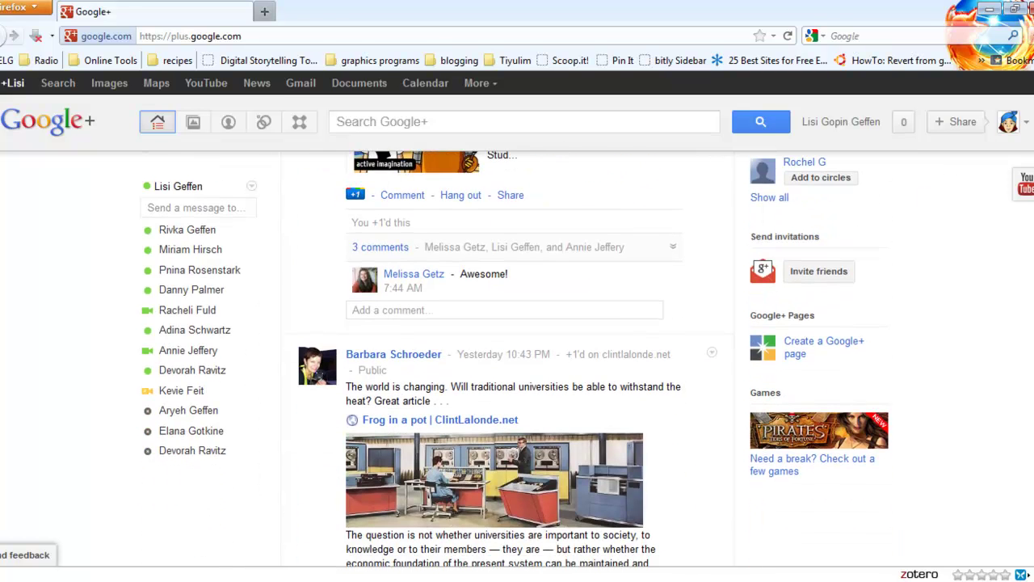
pyautogui.scroll(-3, 517, 358)
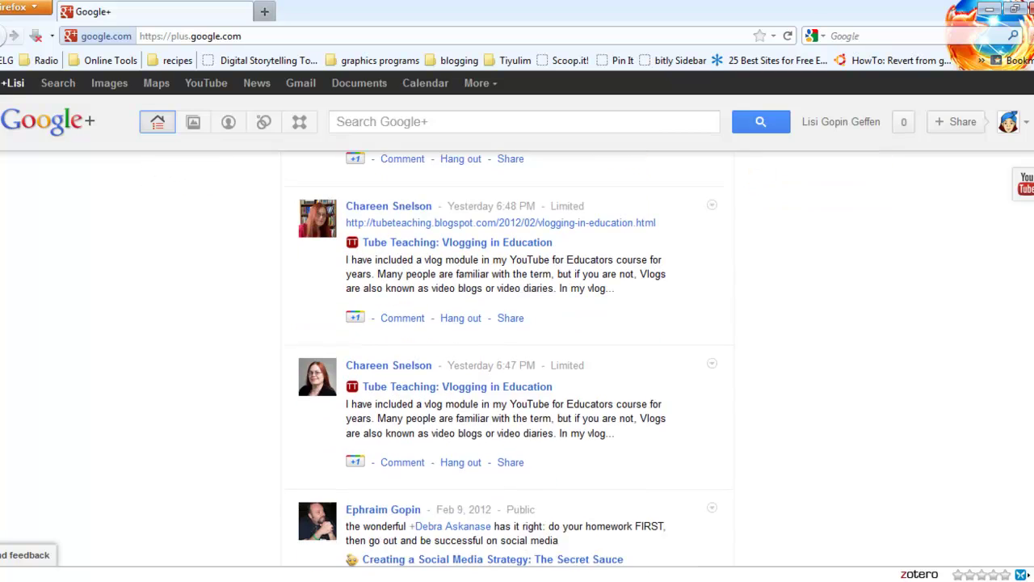
pyautogui.scroll(9, 517, 359)
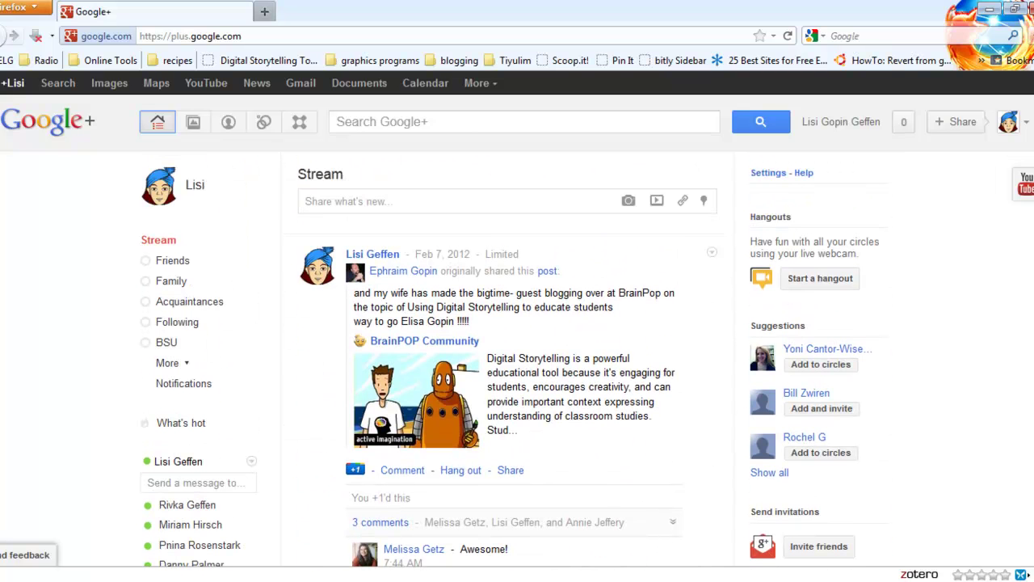
# - Review the recent Google+ notifications, including the older entries, and close the list
pyautogui.click(904, 128)
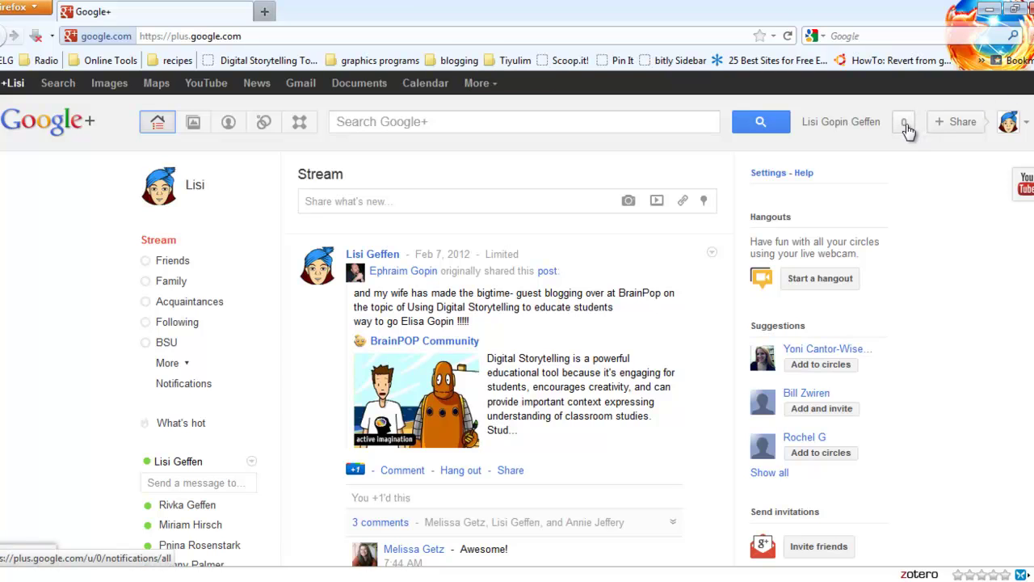
pyautogui.click(906, 127)
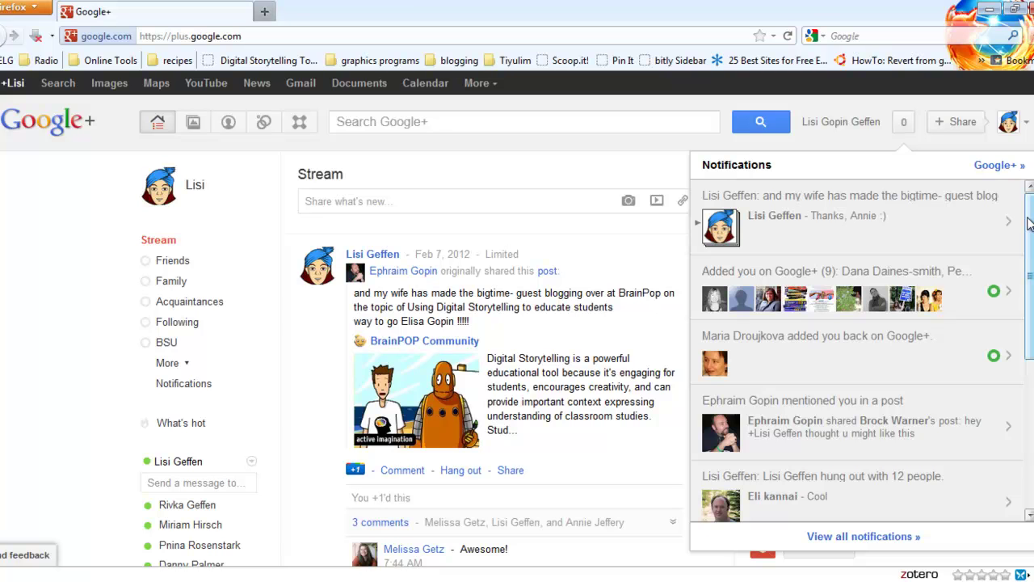
pyautogui.scroll(-5, 988, 252)
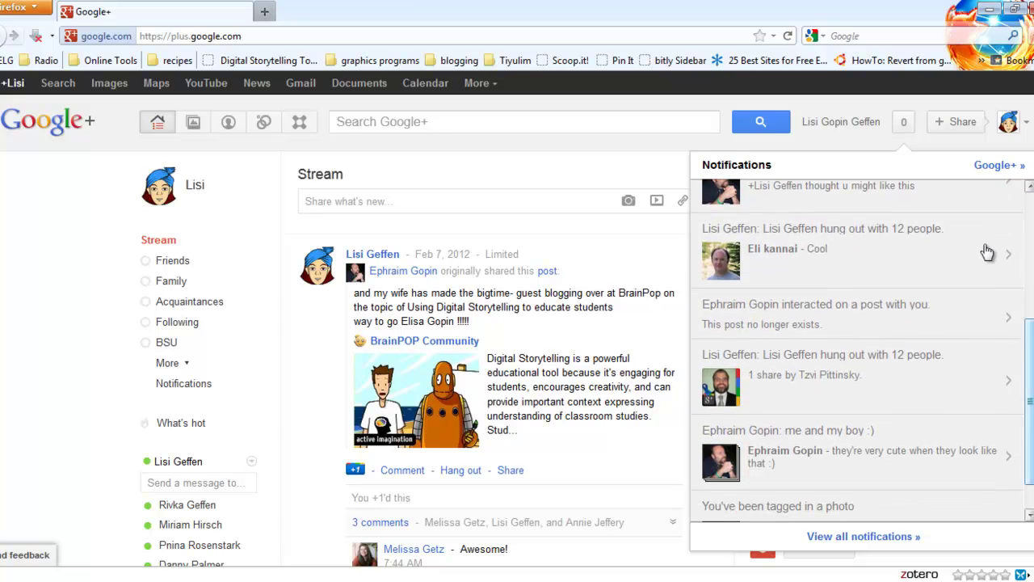
pyautogui.click(933, 121)
# - Open a chat window with an online contact, preview other chat contacts' profile cards, and close the chat
pyautogui.scroll(-3, 104, 365)
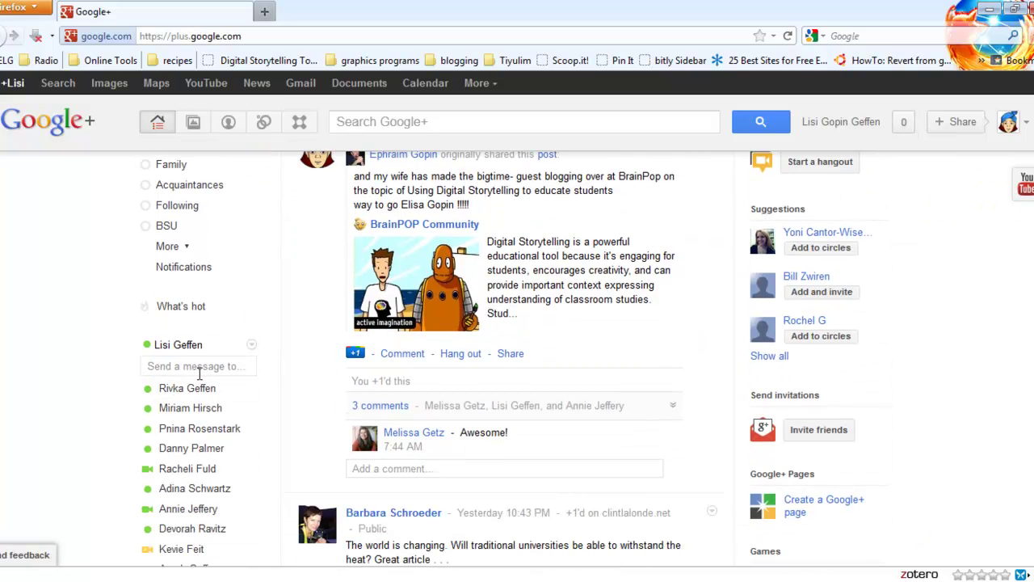
pyautogui.click(198, 450)
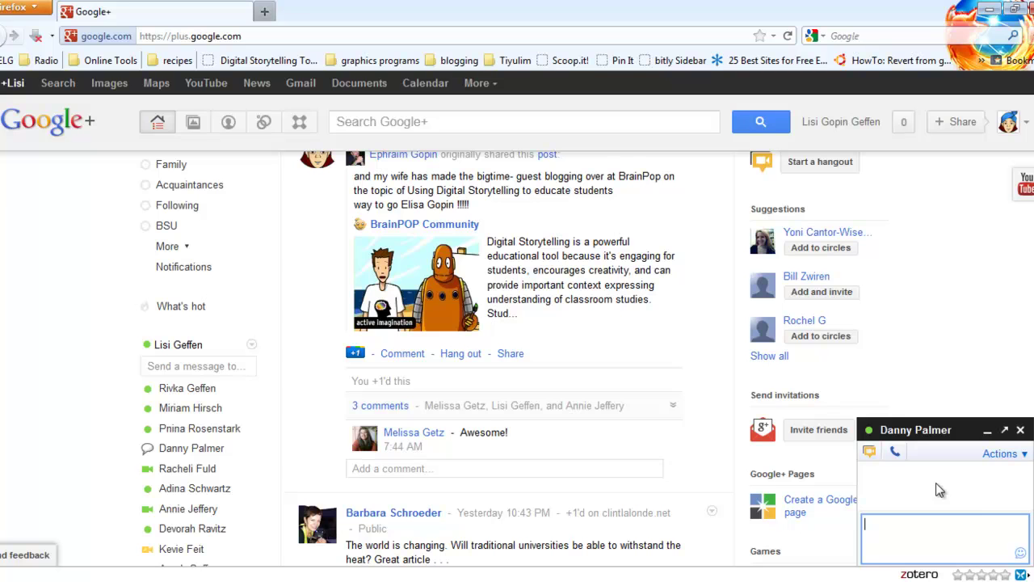
pyautogui.moveTo(193, 435)
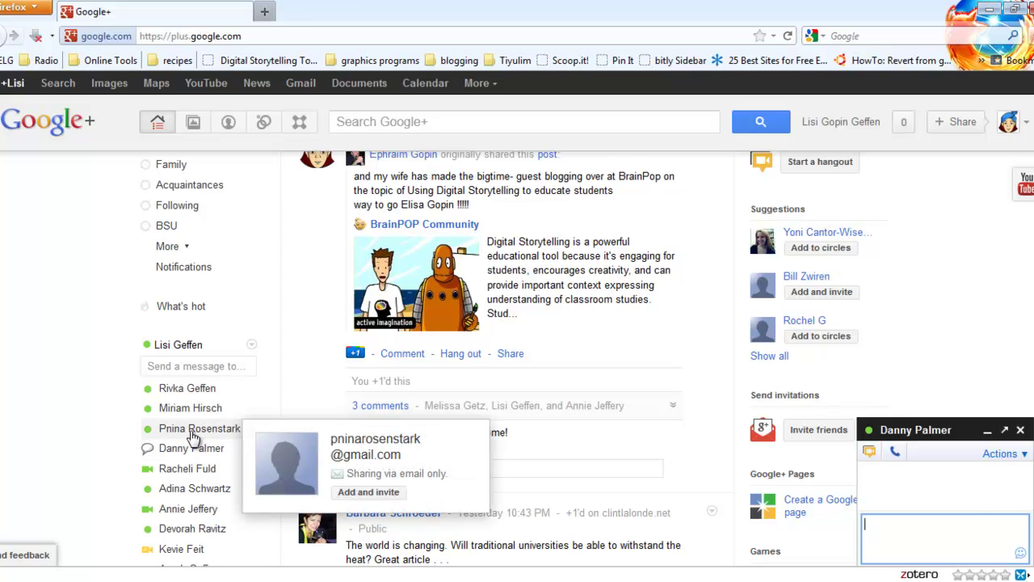
pyautogui.moveTo(103, 386)
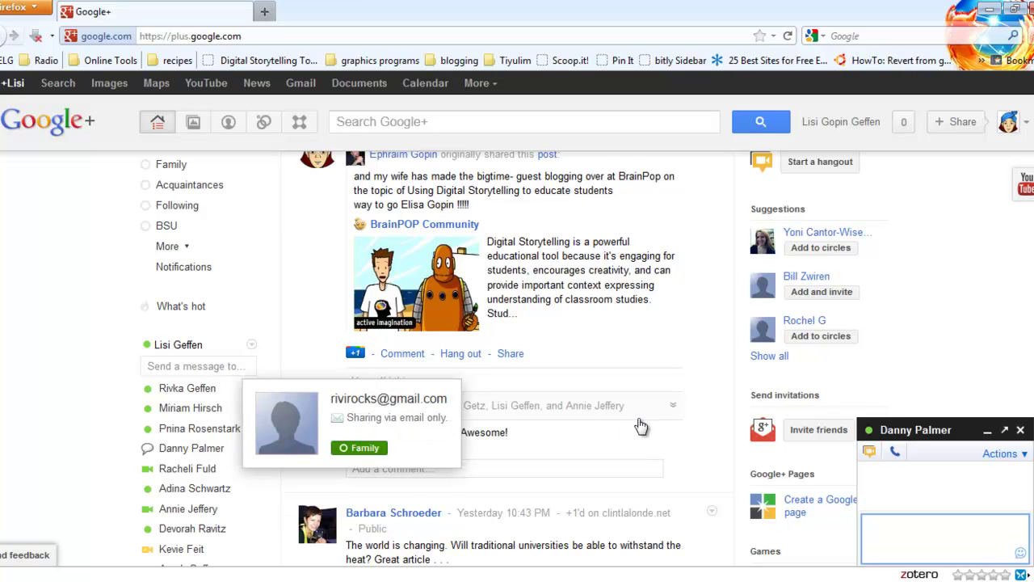
pyautogui.click(1021, 431)
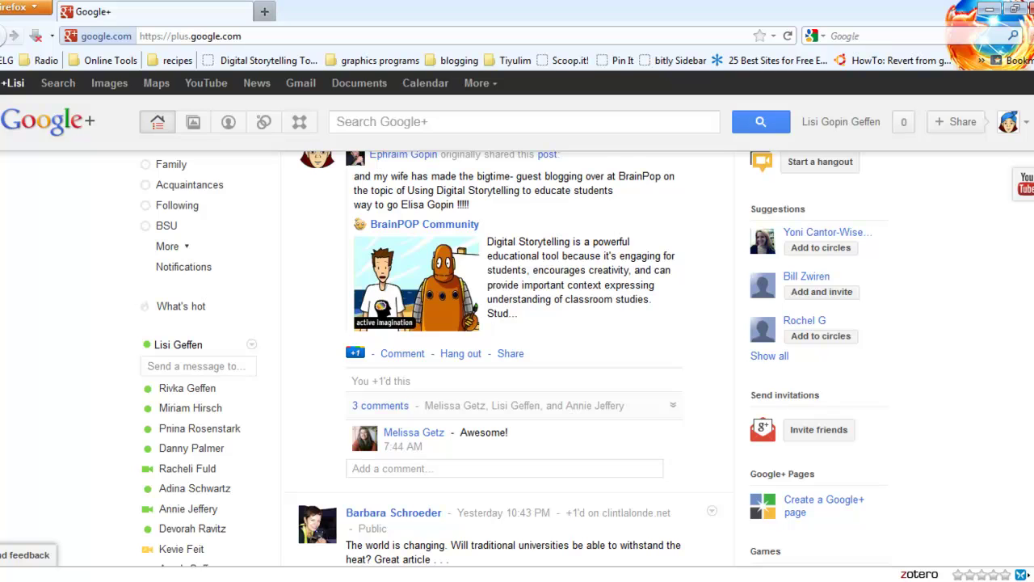
pyautogui.scroll(3, 515, 359)
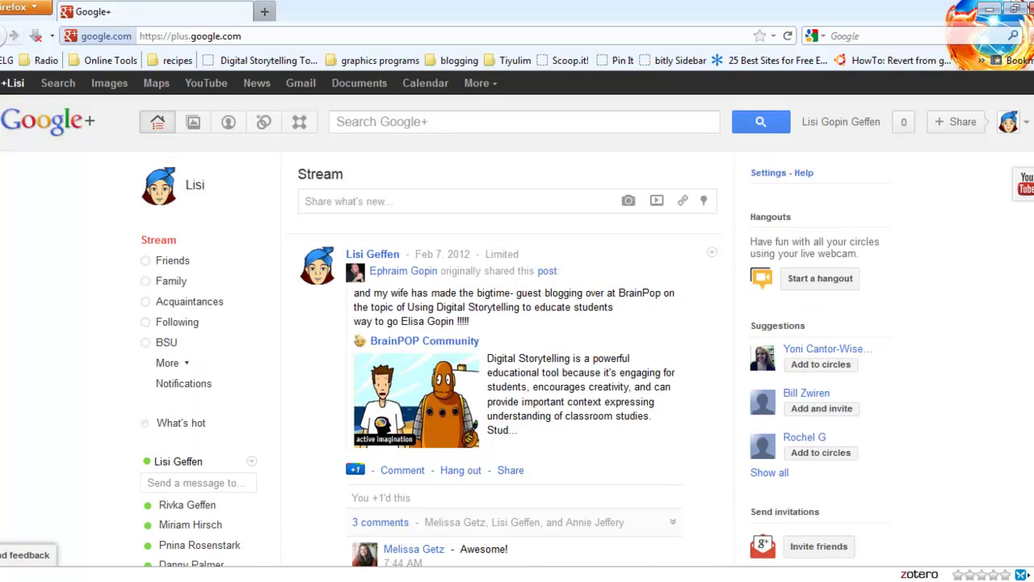
# - View the photos from your circles, your posts and your phone, and your own albums
pyautogui.click(192, 131)
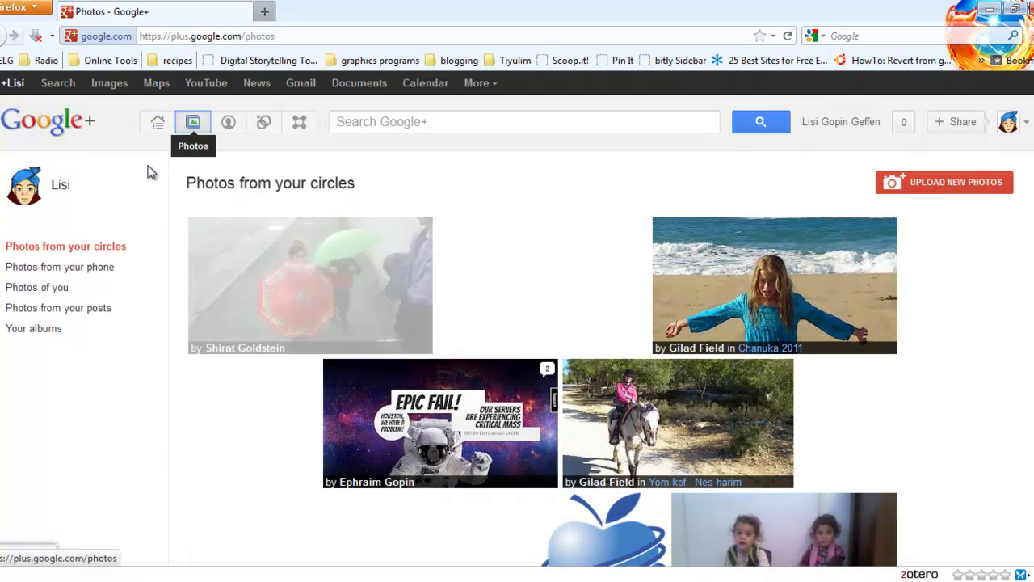
pyautogui.click(70, 307)
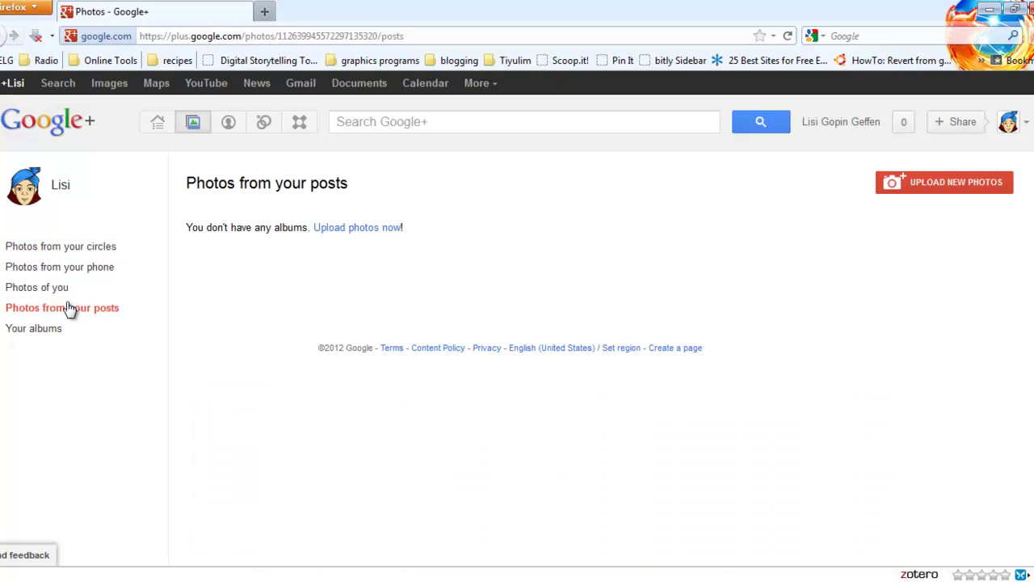
pyautogui.click(78, 268)
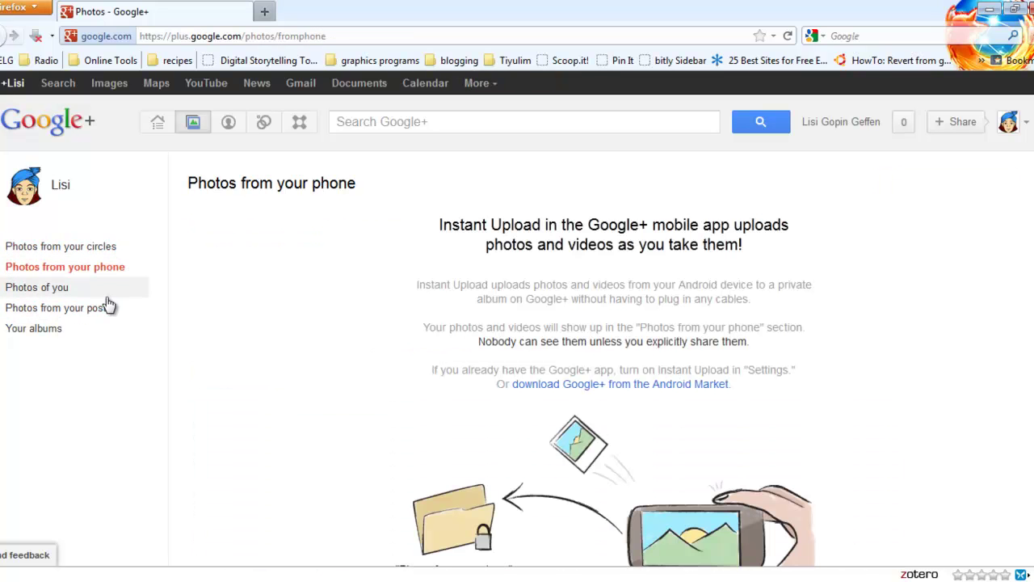
pyautogui.click(42, 338)
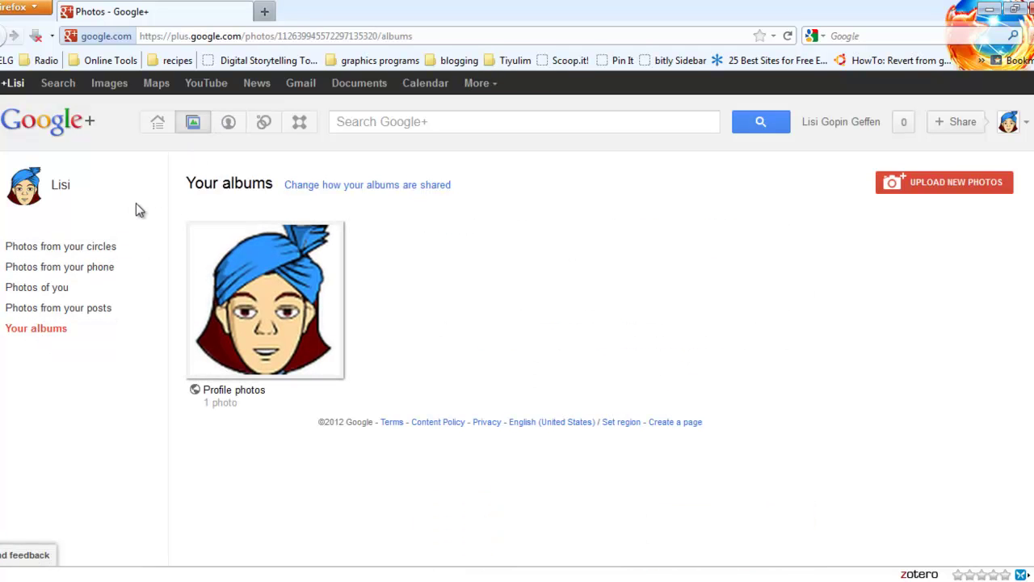
# - Open your own profile, view its About information, and return to its posts
pyautogui.click(227, 129)
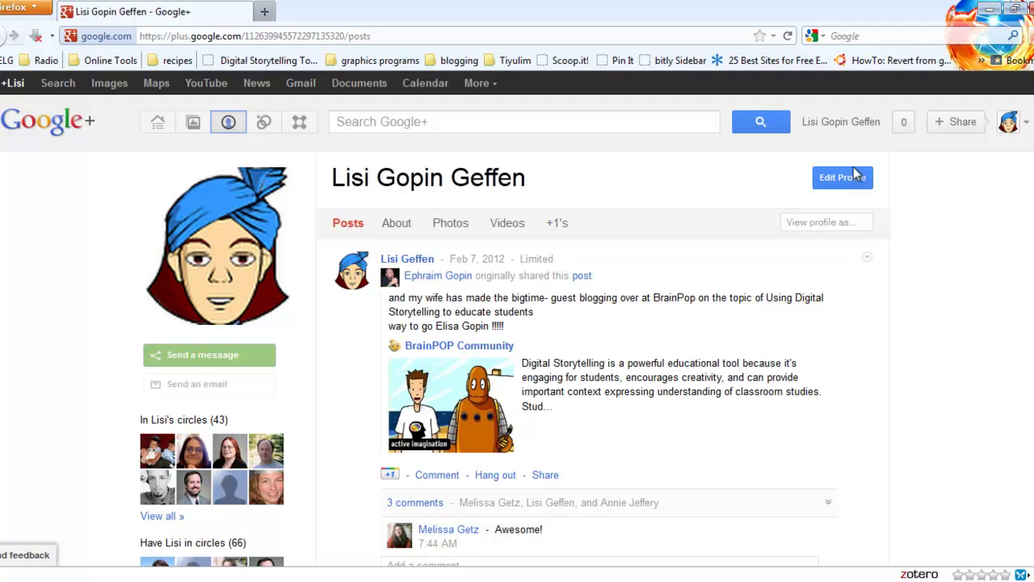
pyautogui.click(391, 225)
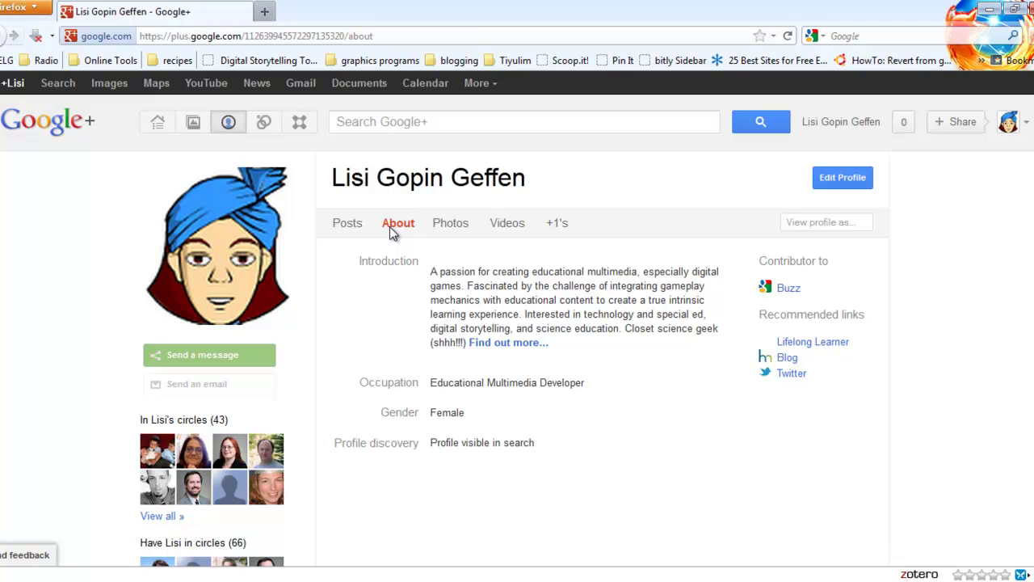
pyautogui.click(350, 228)
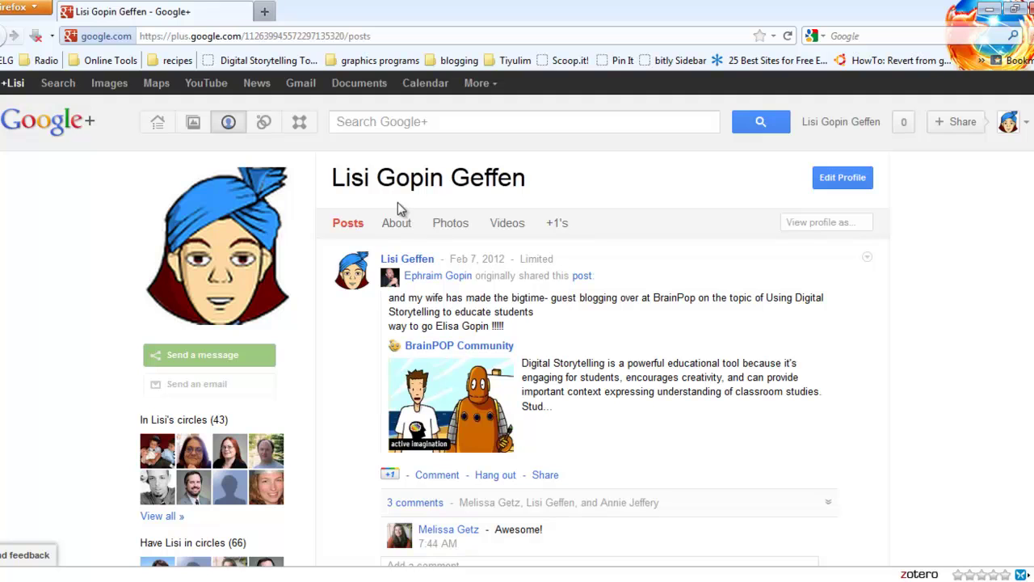
# - Give the BrainPOP Community post a +1 and view the profile's +1's section
pyautogui.click(389, 477)
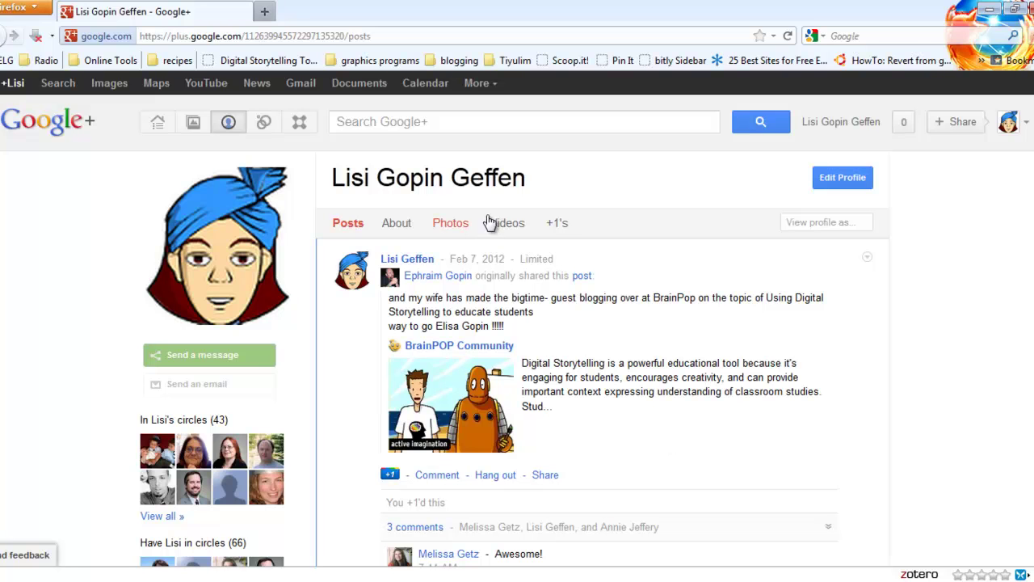
pyautogui.click(557, 224)
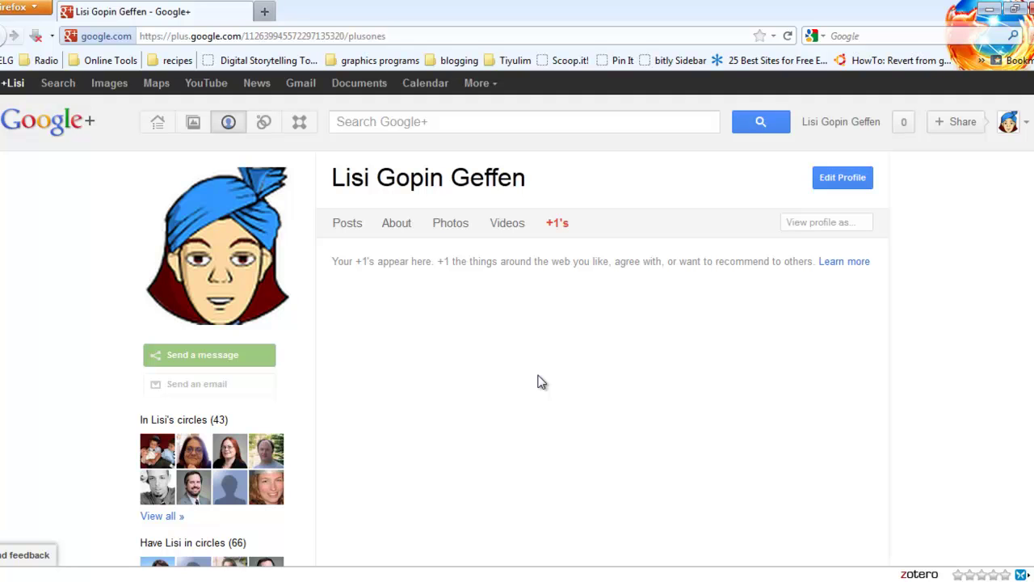
# - View the people and circles on the Circles page and return to the home stream
pyautogui.click(156, 123)
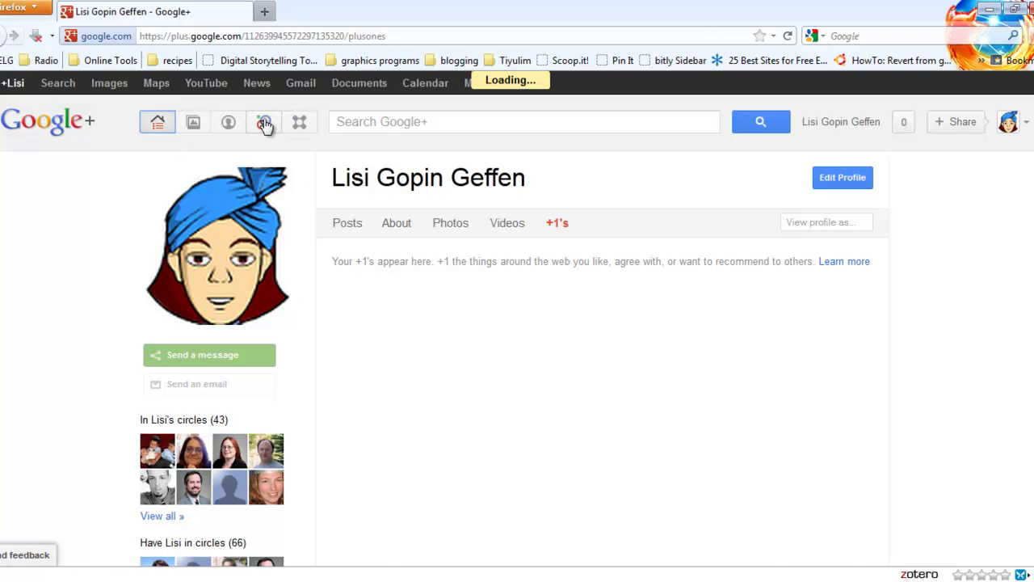
pyautogui.click(264, 123)
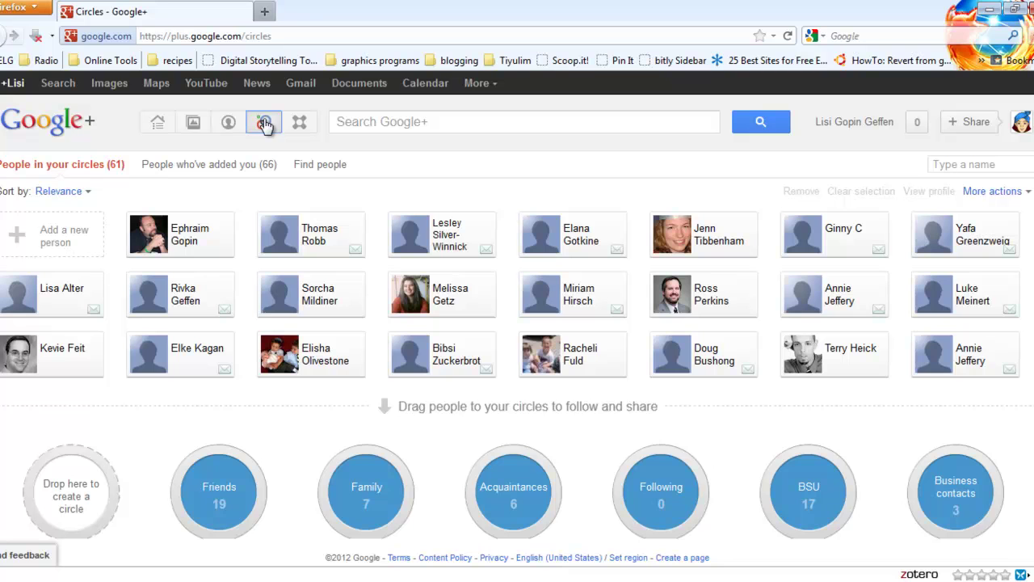
pyautogui.click(162, 123)
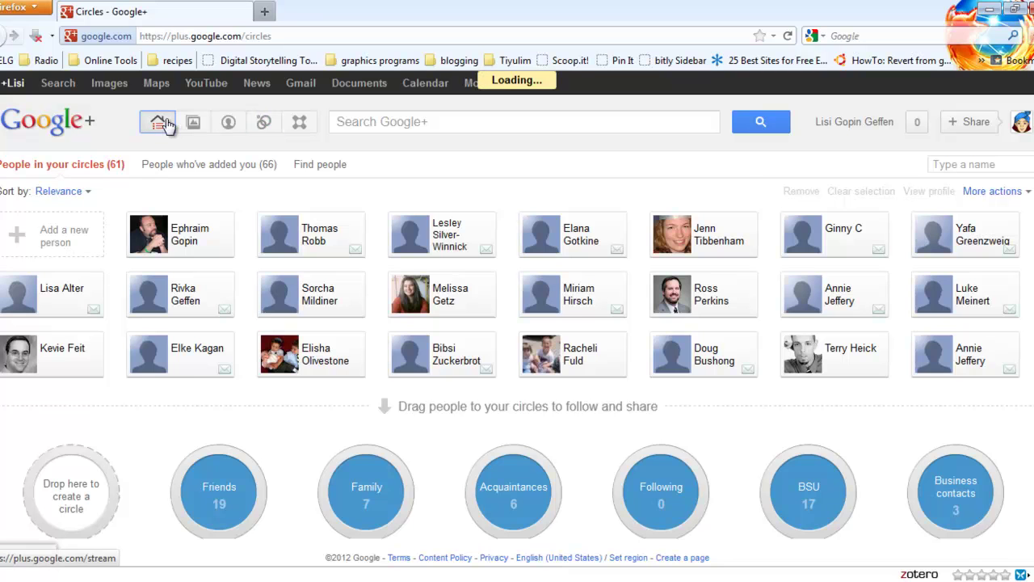
# - Filter the stream to the Friends circle's posts, and after that to the Family circle's posts
pyautogui.moveTo(408, 275)
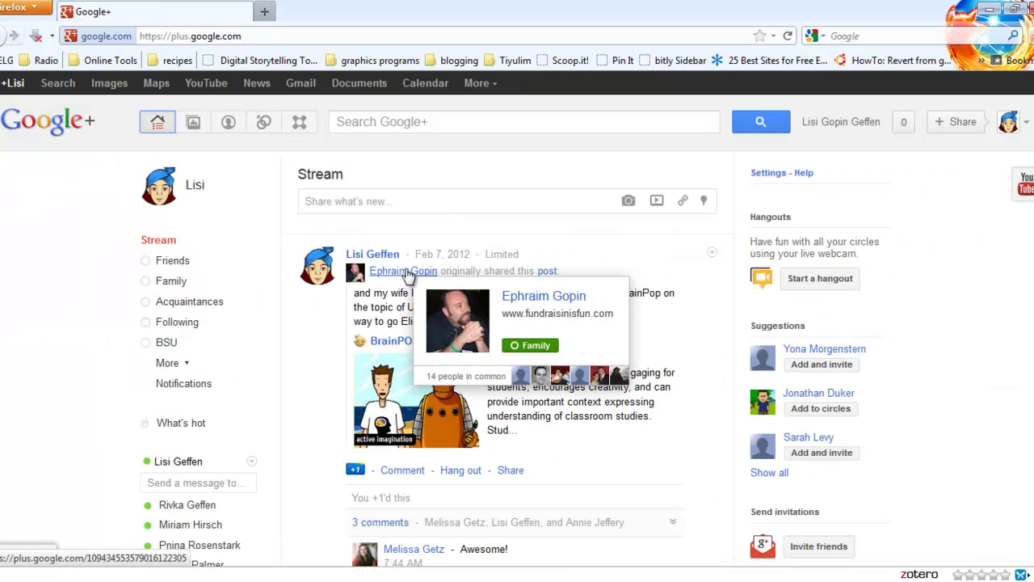
pyautogui.click(171, 263)
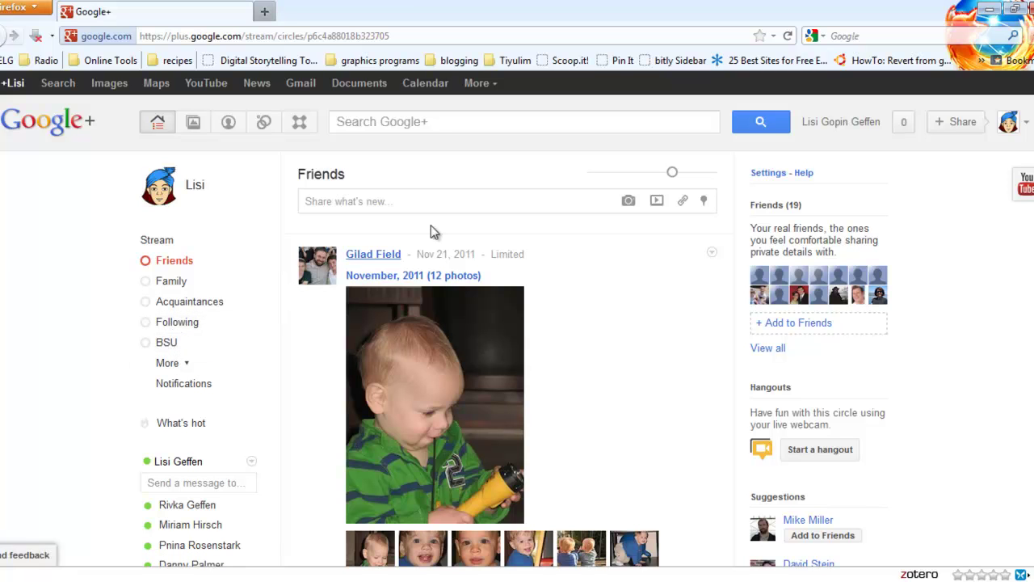
pyautogui.click(186, 280)
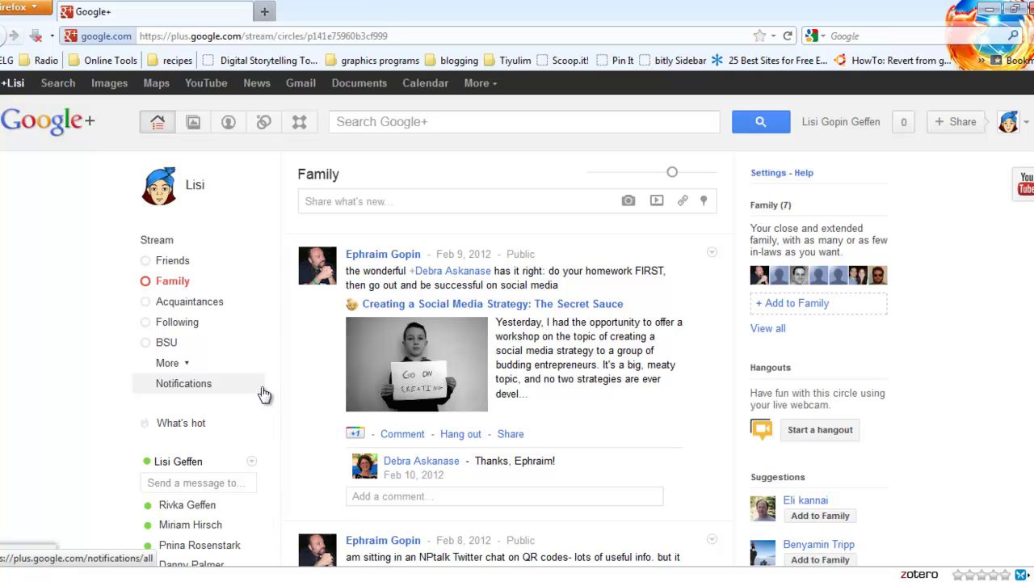
# - Open the share box for the Family circle, check its members and view the other circles available as recipients
pyautogui.click(338, 200)
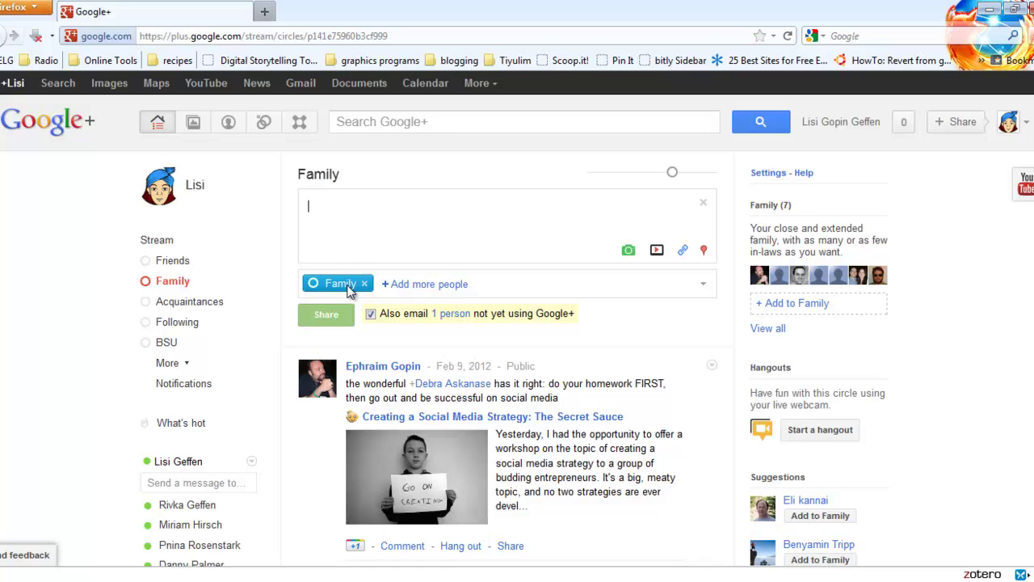
pyautogui.moveTo(350, 289)
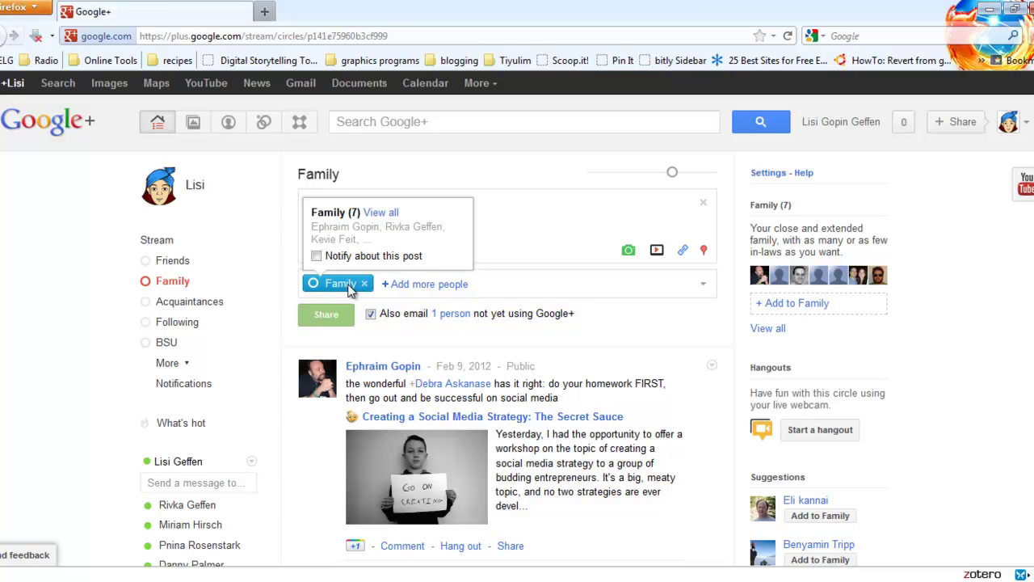
pyautogui.click(402, 285)
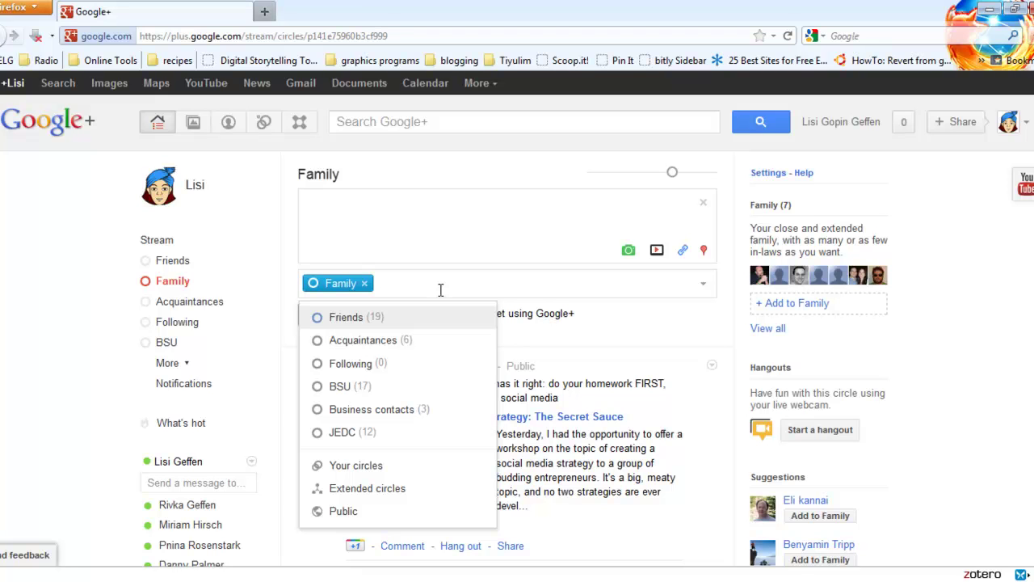
pyautogui.click(424, 235)
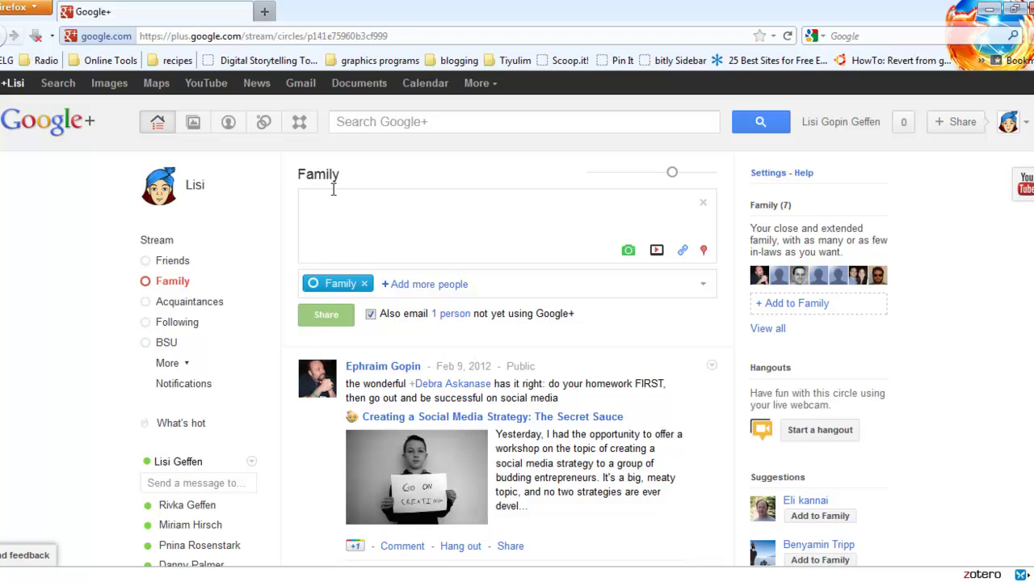
# - On the Circles page, try to add a contact to the Friends circle and locate the option for creating a circle
pyautogui.click(261, 127)
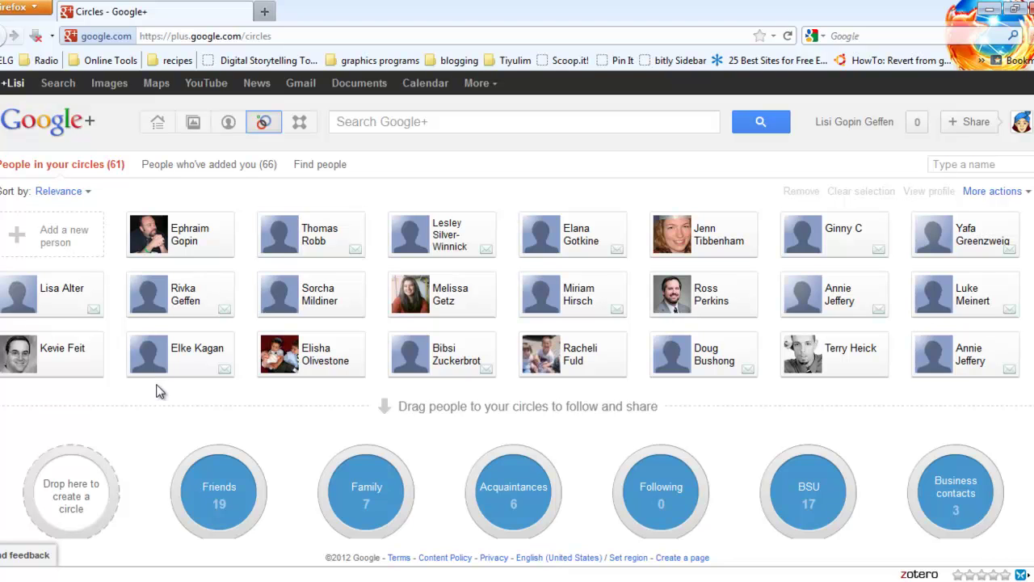
pyautogui.moveTo(185, 352); pyautogui.dragTo(209, 477)
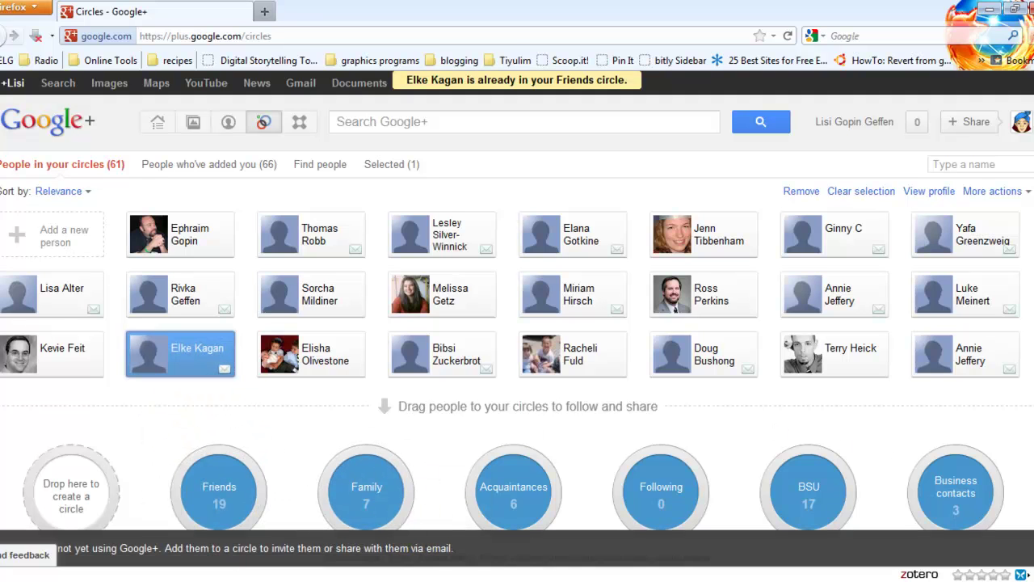
pyautogui.scroll(-2, 518, 473)
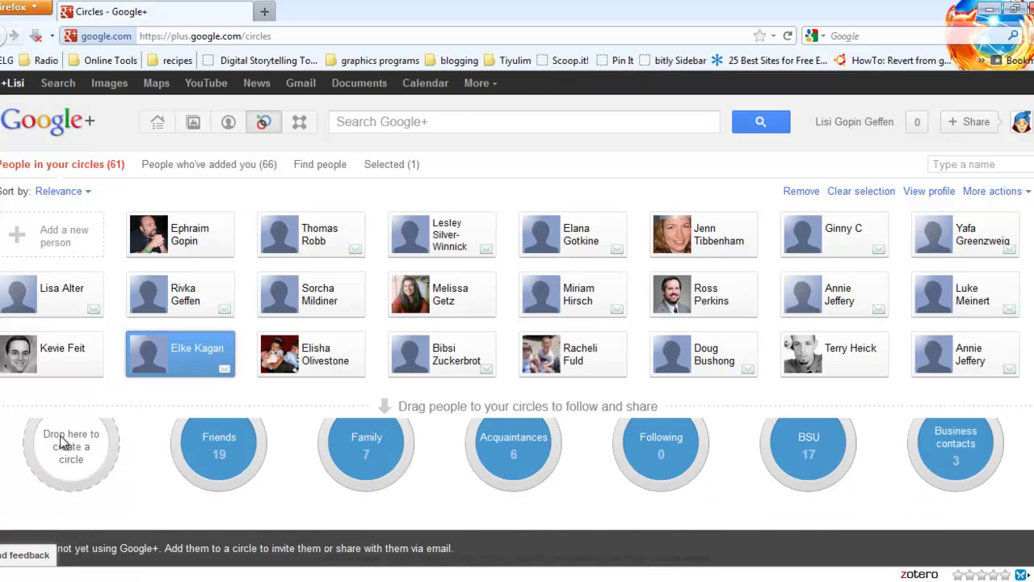
pyautogui.moveTo(70, 455)
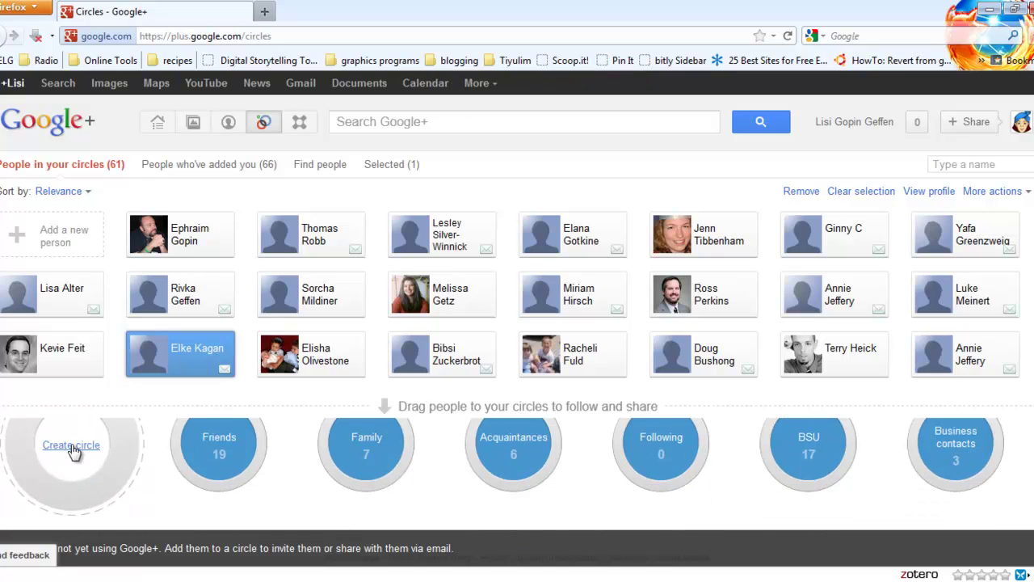
# - Look at the form for creating a circle, and view the people who've added you before returning to the home stream
pyautogui.click(71, 446)
pyautogui.click(615, 403)
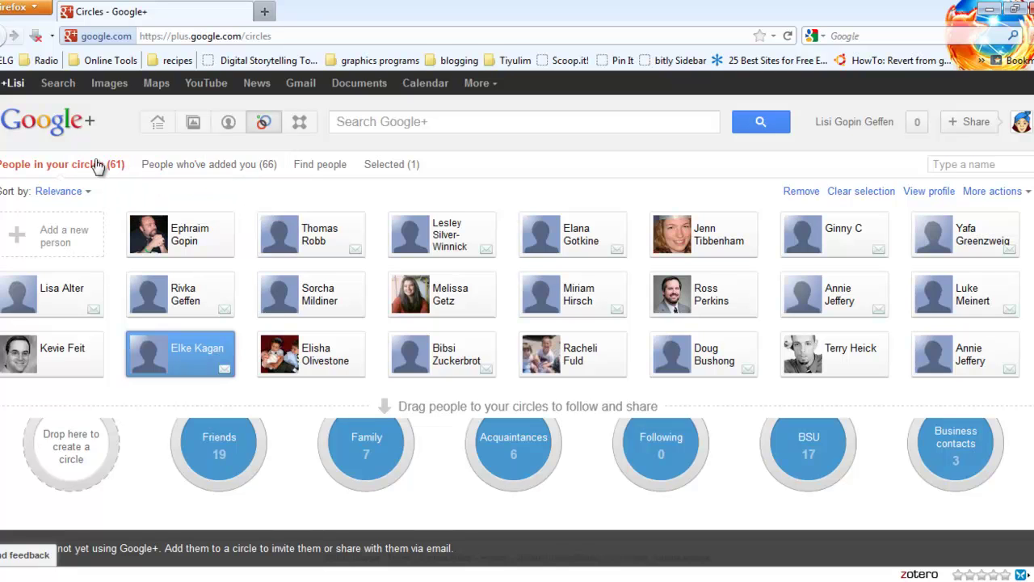
pyautogui.click(175, 165)
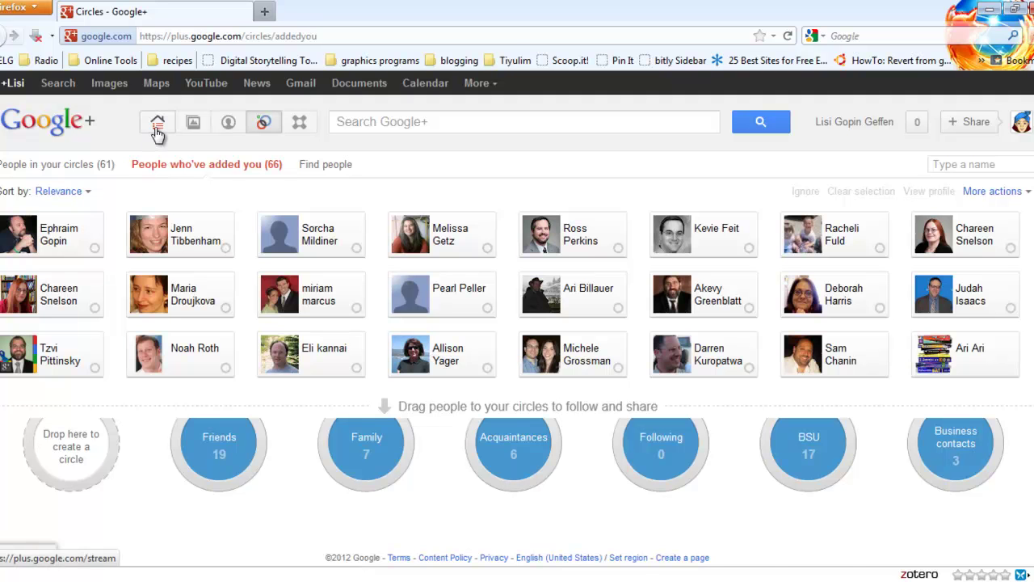
pyautogui.click(158, 128)
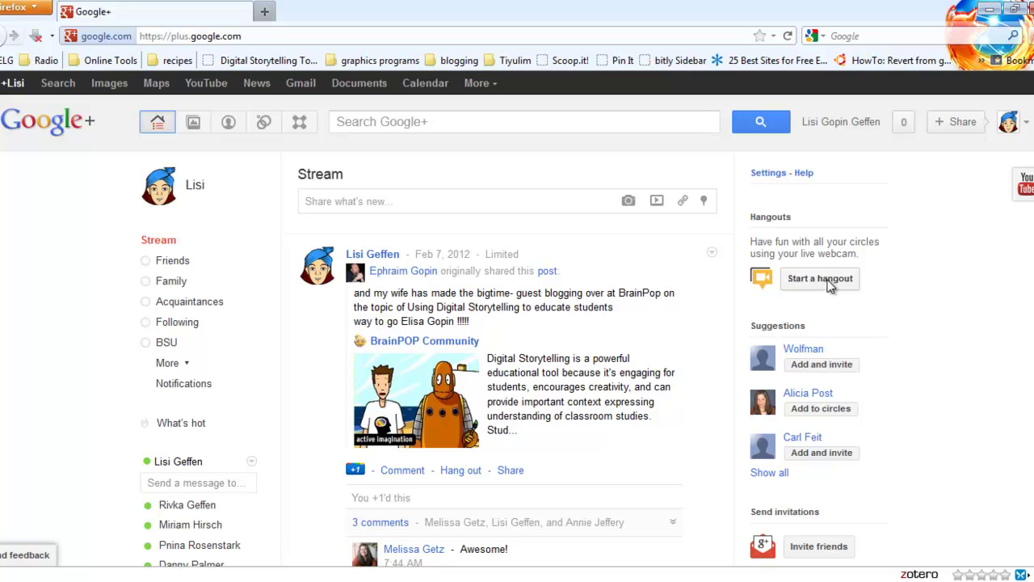
# - Open the hangout setup to view its camera, microphone and invitee options, and close it along with the webcam settings
pyautogui.click(820, 278)
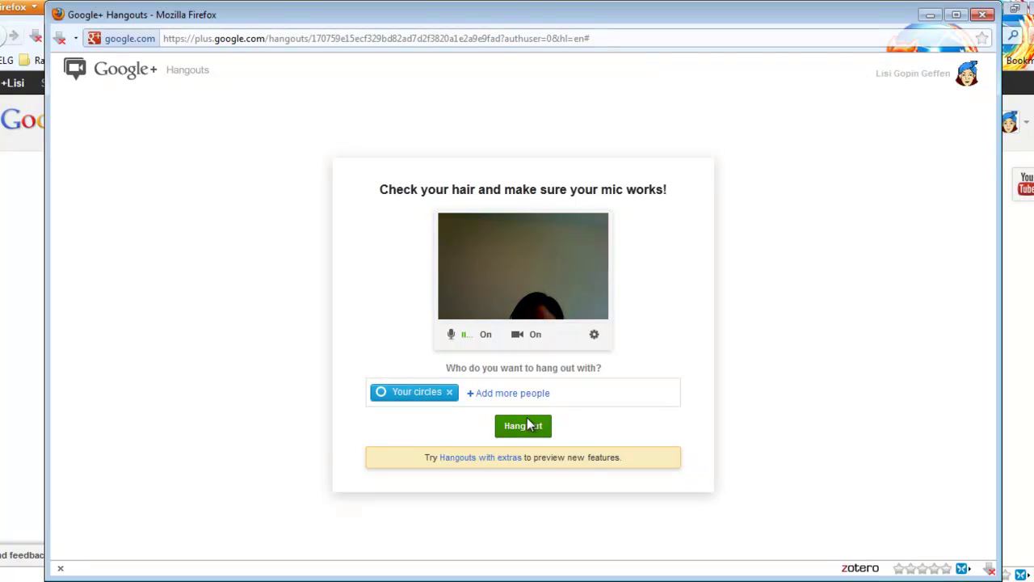
pyautogui.click(983, 17)
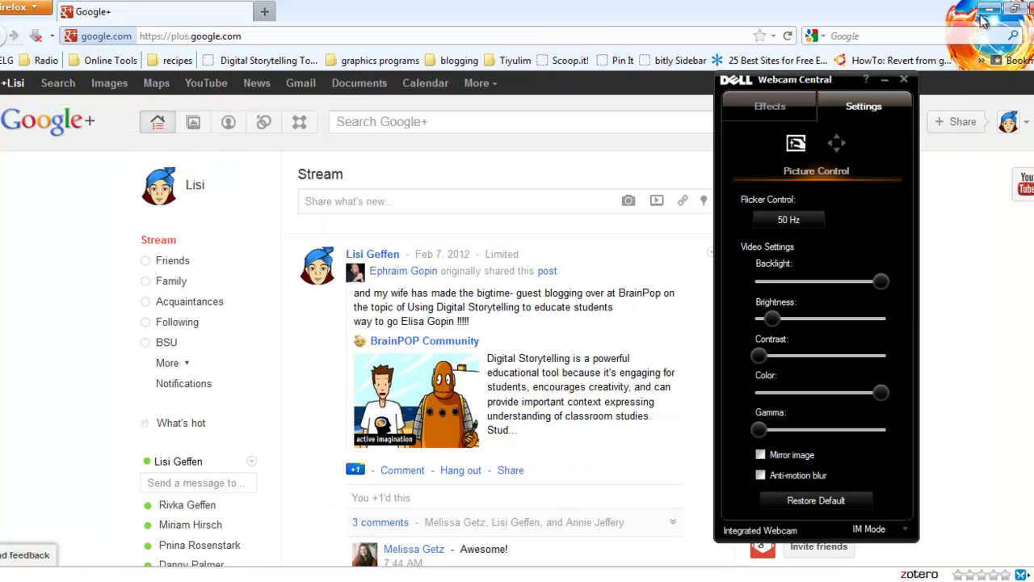
pyautogui.click(904, 80)
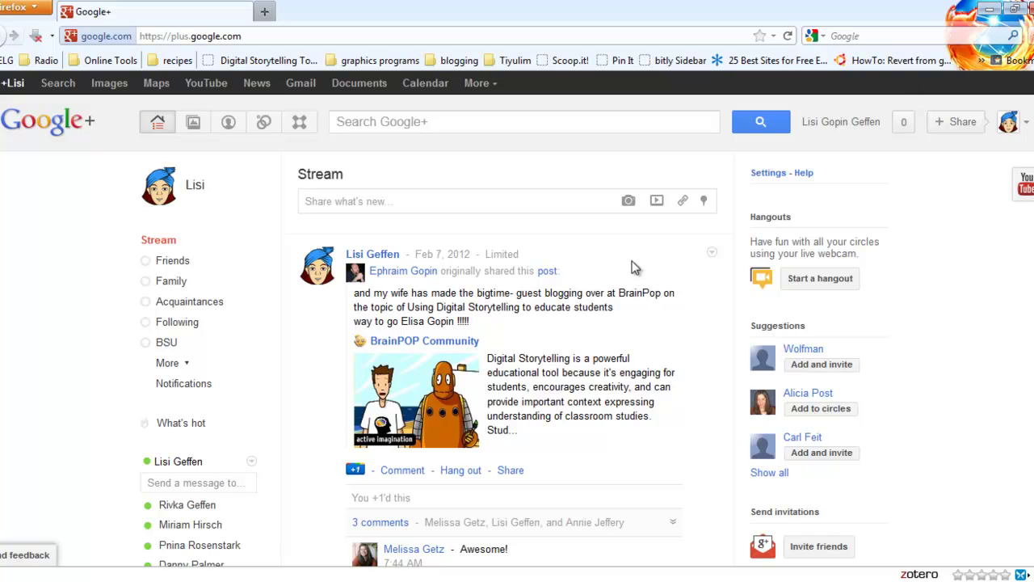
# - Open the profile of the person who originally shared the BrainPOP Community post in the stream
pyautogui.click(412, 271)
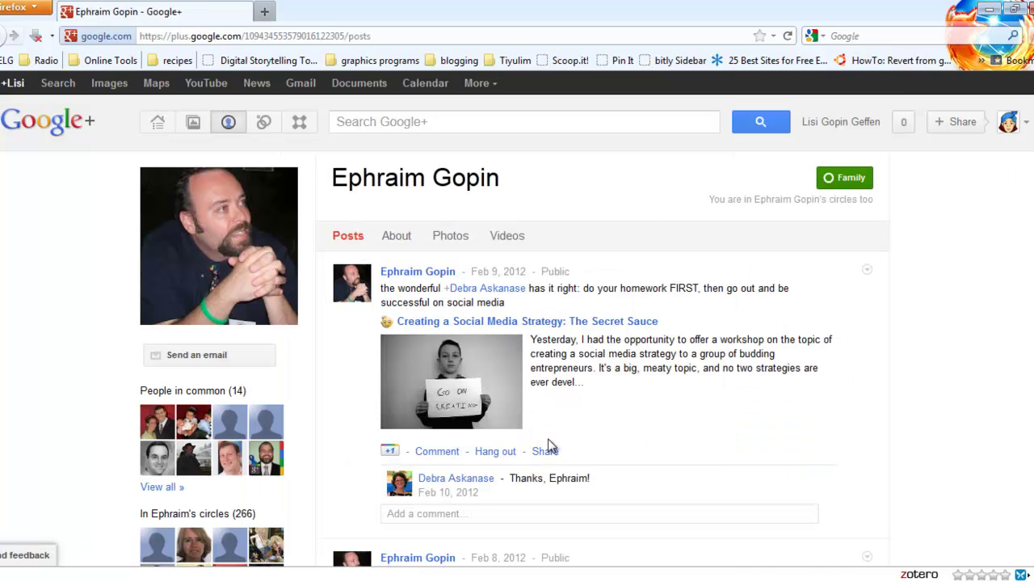